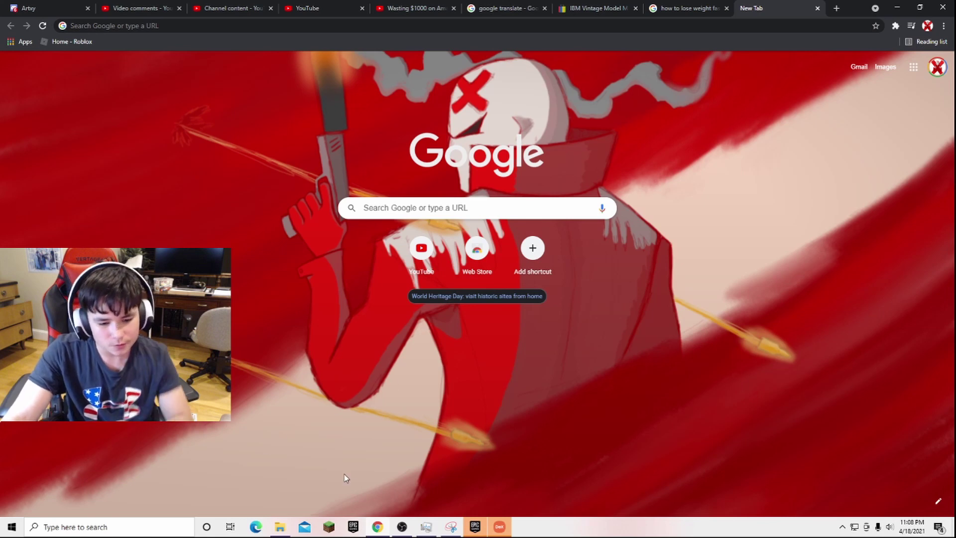
Launch DaVinci Resolve 17 by searching the computer for 'davinci'
{"action": "left_click", "coordinate": [152, 527]}
{"action": "type", "text": "davinci"}
{"action": "key", "text": "Return"}
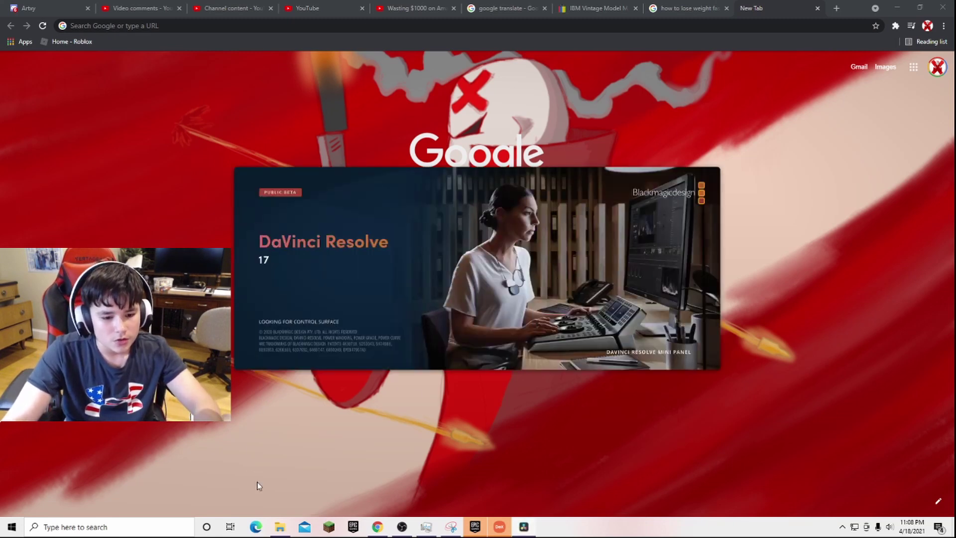
Copy the video 20210418_230337 from the phone's DCIM > Camera folder
{"action": "left_click", "coordinate": [280, 526]}
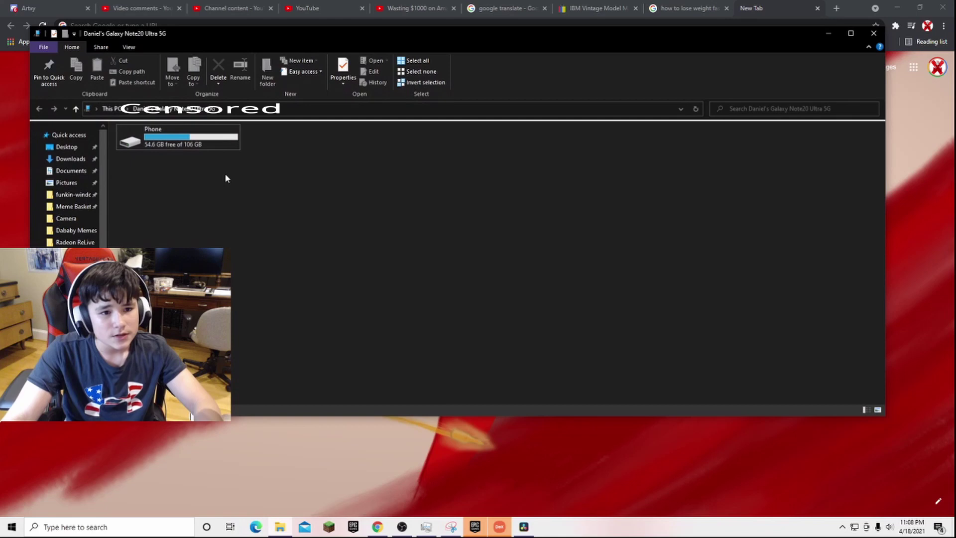
{"action": "double_click", "coordinate": [186, 145]}
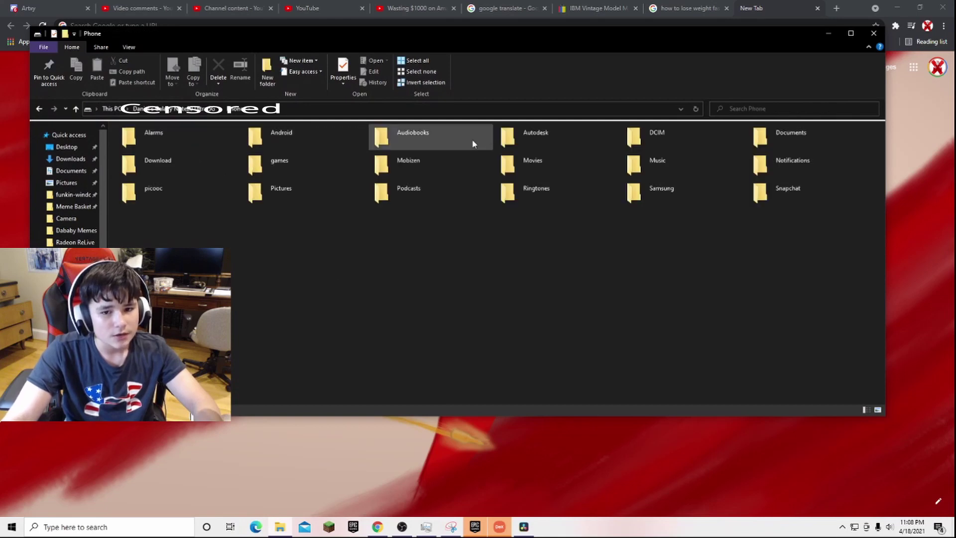
{"action": "double_click", "coordinate": [660, 135]}
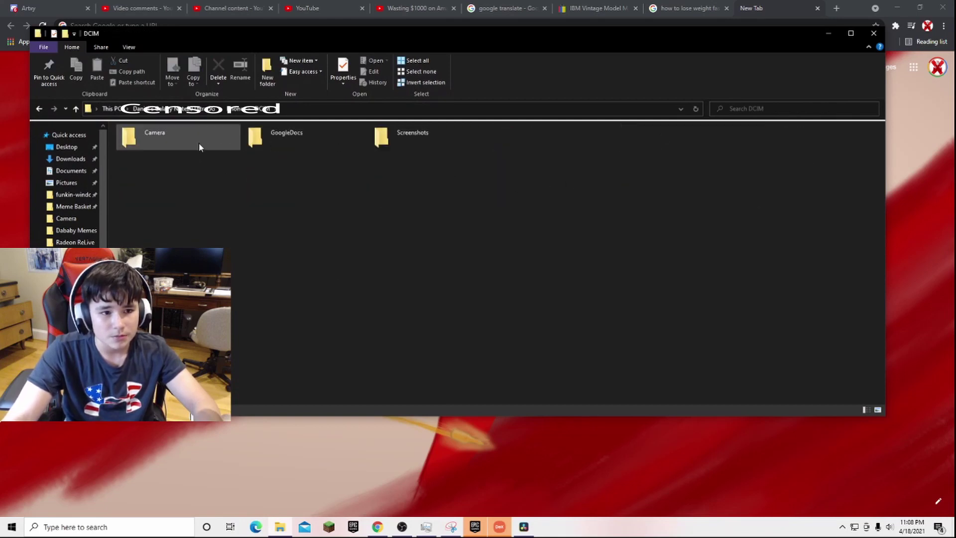
{"action": "double_click", "coordinate": [186, 138]}
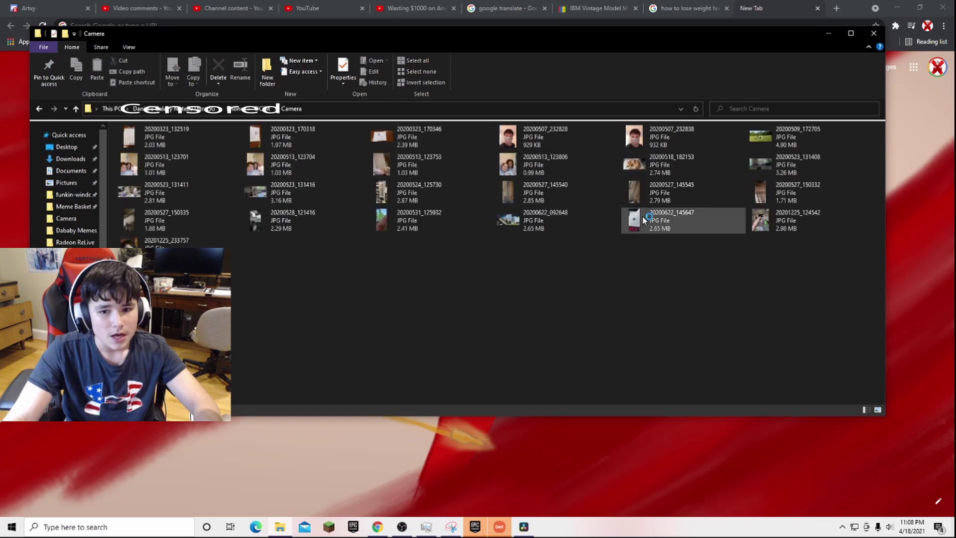
{"action": "scroll", "coordinate": [780, 342], "scroll_direction": "down", "scroll_amount": 15}
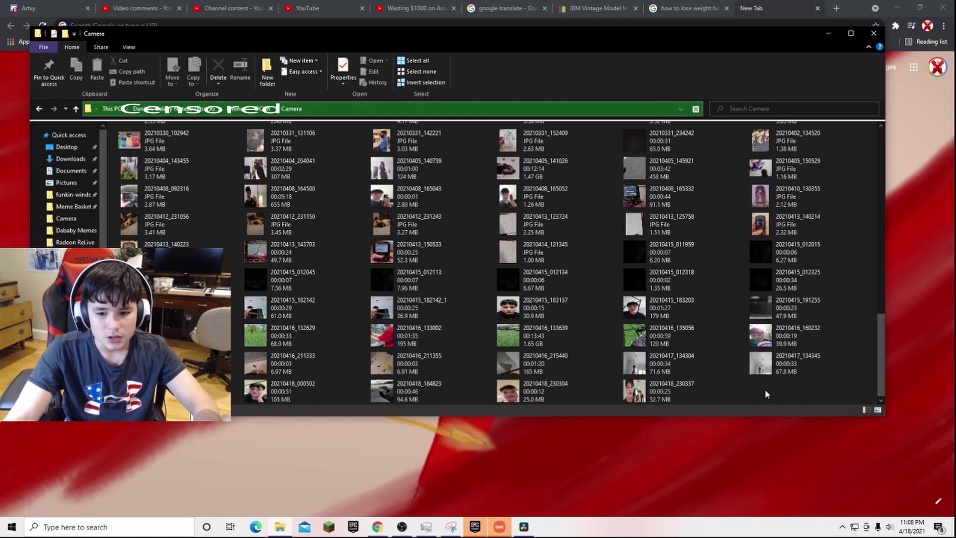
{"action": "left_click", "coordinate": [644, 394]}
{"action": "right_click", "coordinate": [676, 390]}
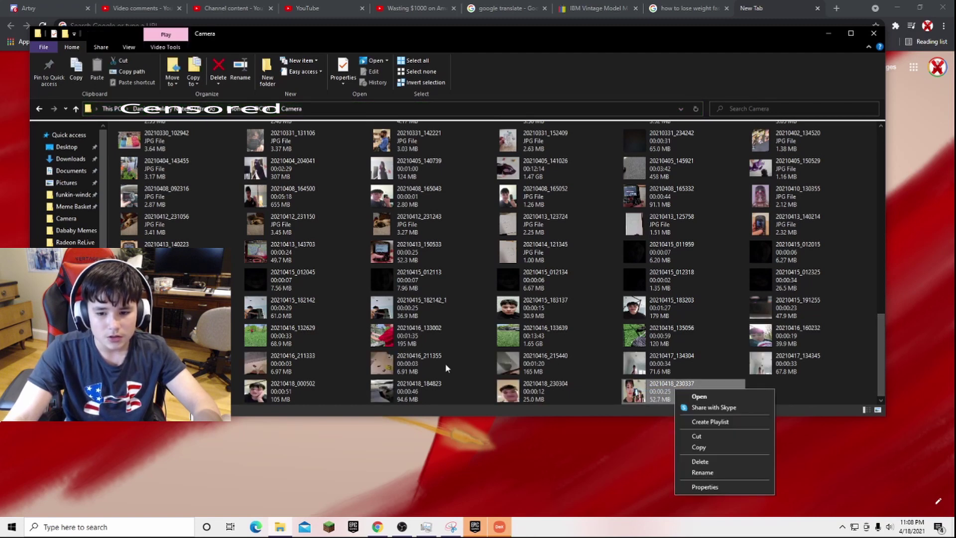
{"action": "left_click", "coordinate": [703, 448]}
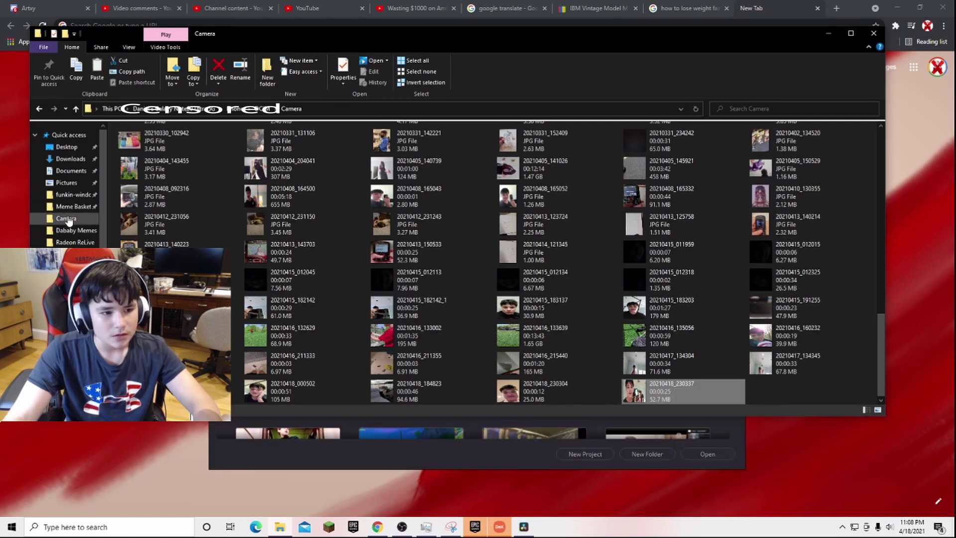
Paste the video into the PC's Videos folder and hide File Explorer
{"action": "key", "text": "alt+Left"}
{"action": "scroll", "coordinate": [441, 336], "scroll_direction": "down", "scroll_amount": 5}
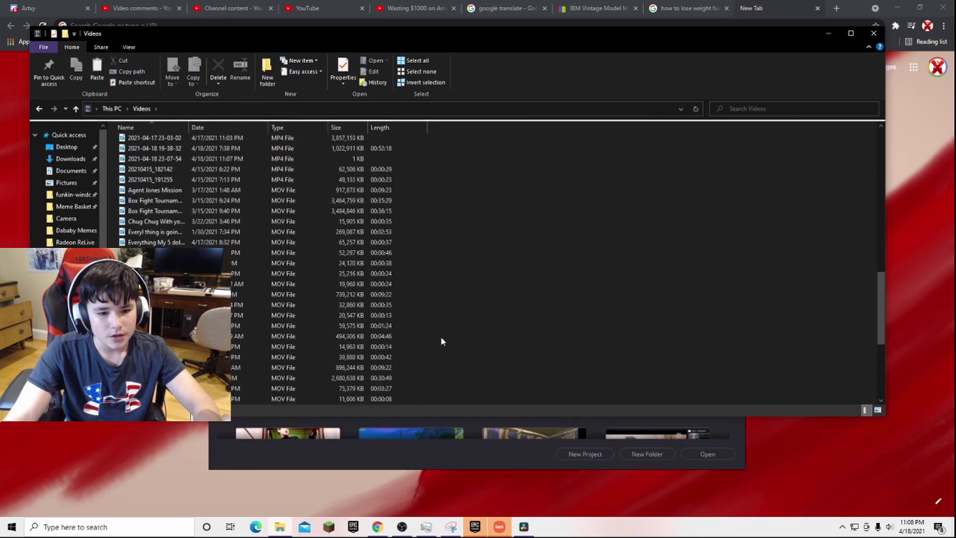
{"action": "scroll", "coordinate": [411, 344], "scroll_direction": "up", "scroll_amount": 15}
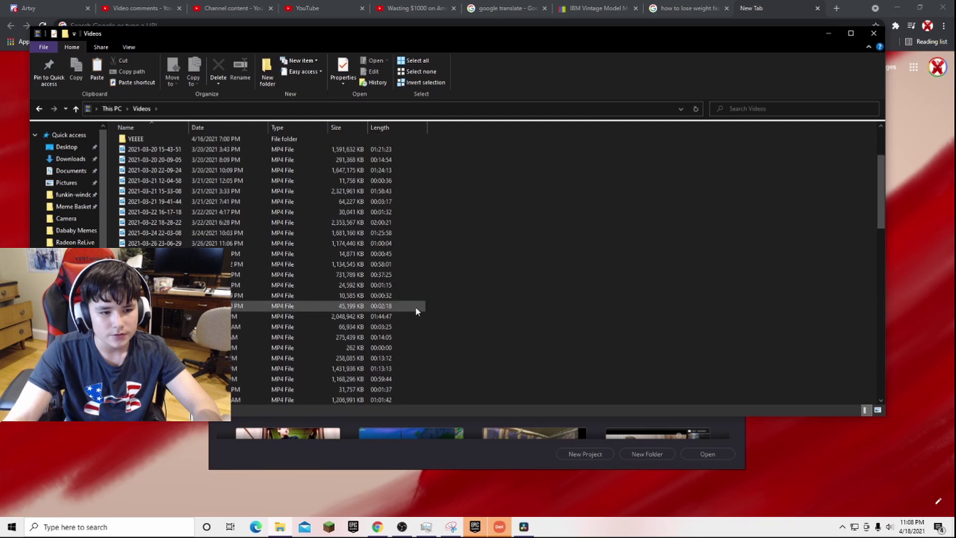
{"action": "key", "text": "ctrl+v"}
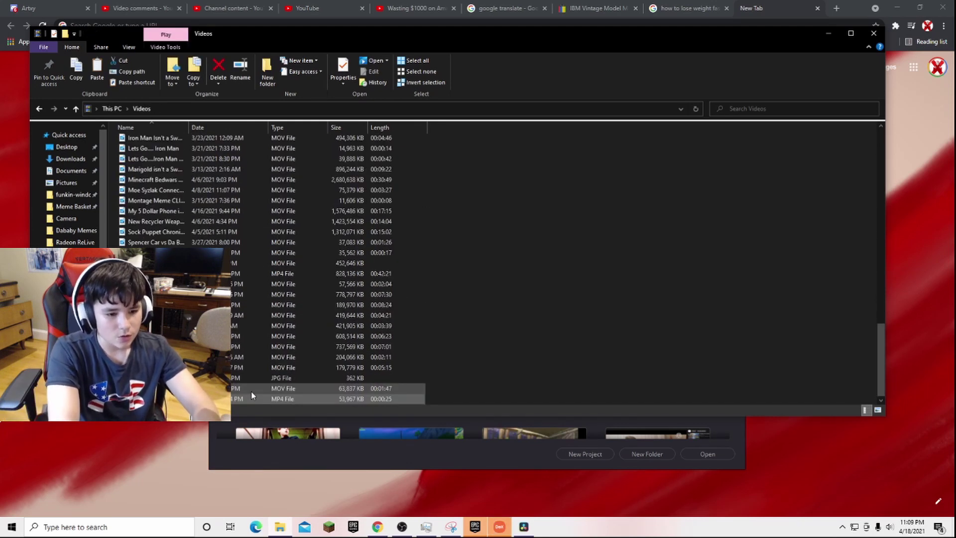
{"action": "left_click", "coordinate": [545, 337]}
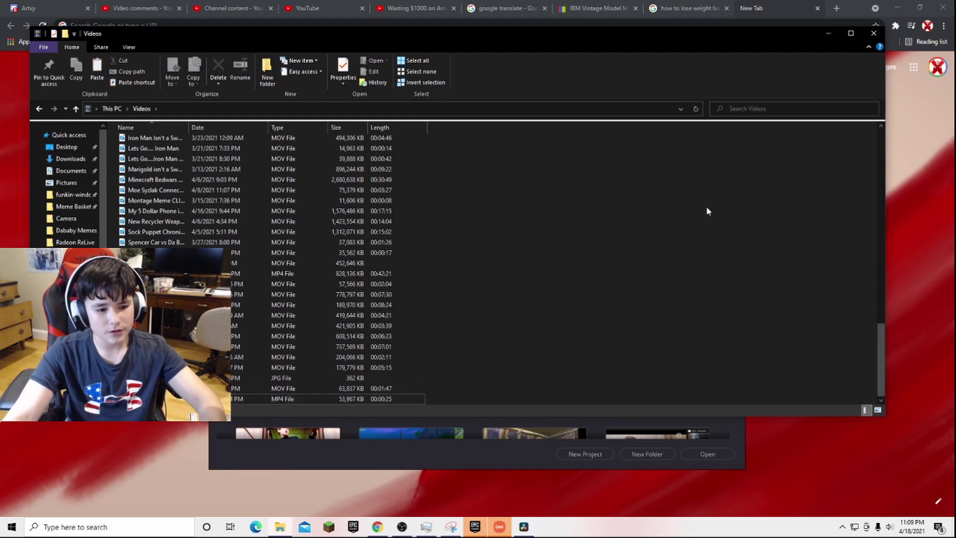
{"action": "left_click", "coordinate": [828, 33]}
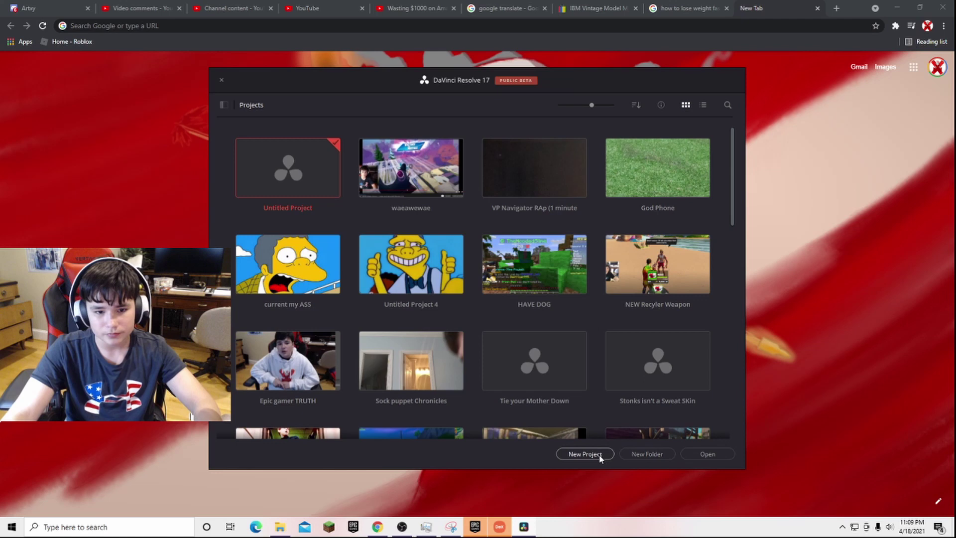
Create a new project named 'TEST WHAT EVER' from the Project Manager
{"action": "left_click", "coordinate": [585, 455]}
{"action": "type", "text": "TEST"}
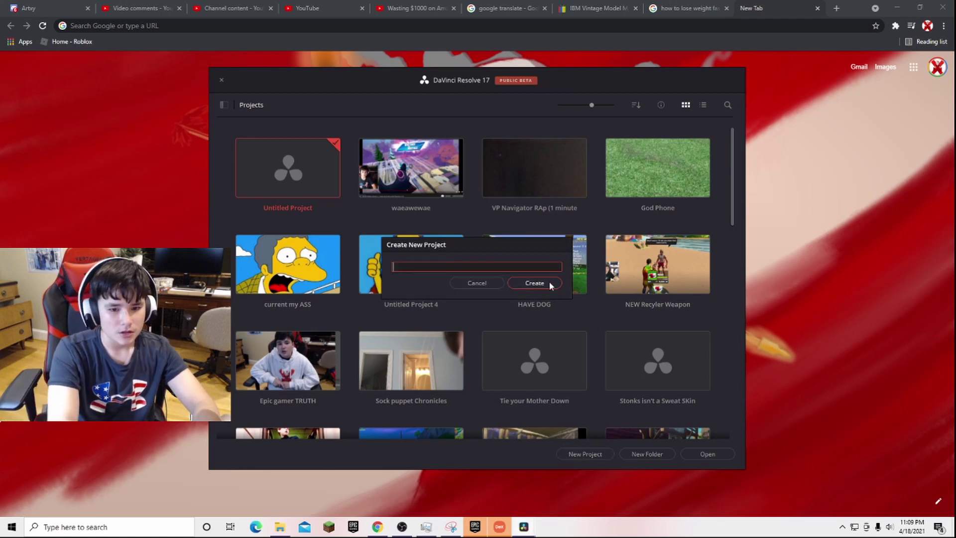
{"action": "type", "text": " W"}
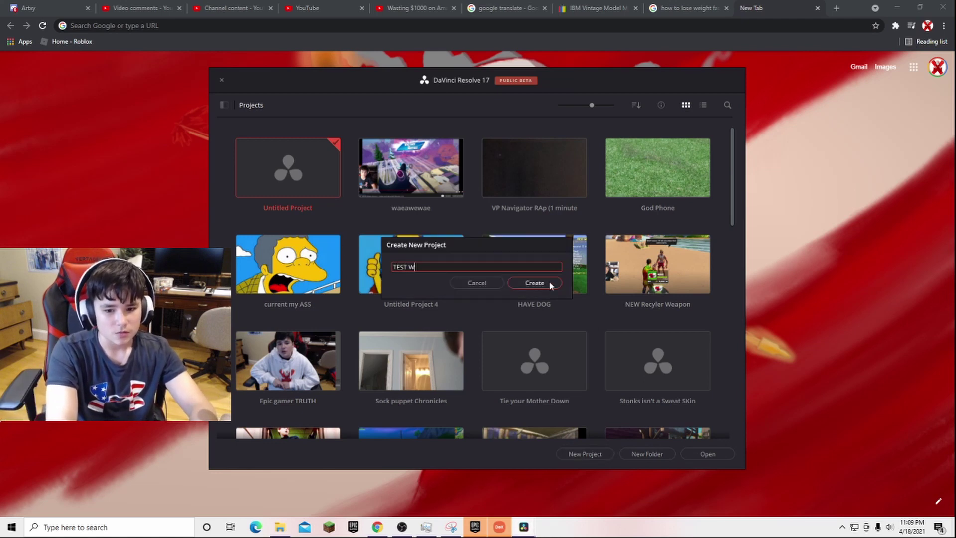
{"action": "type", "text": "HAT EVER"}
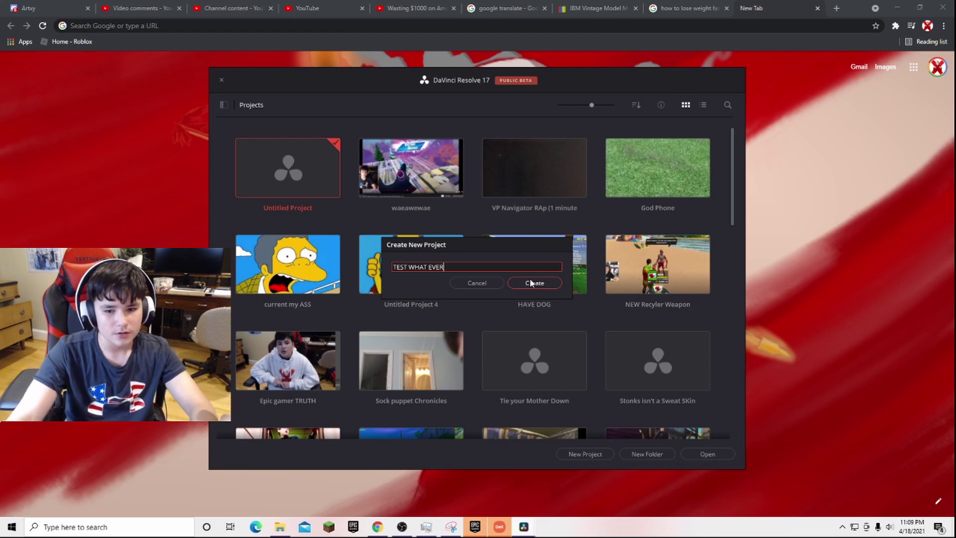
{"action": "left_click", "coordinate": [549, 281]}
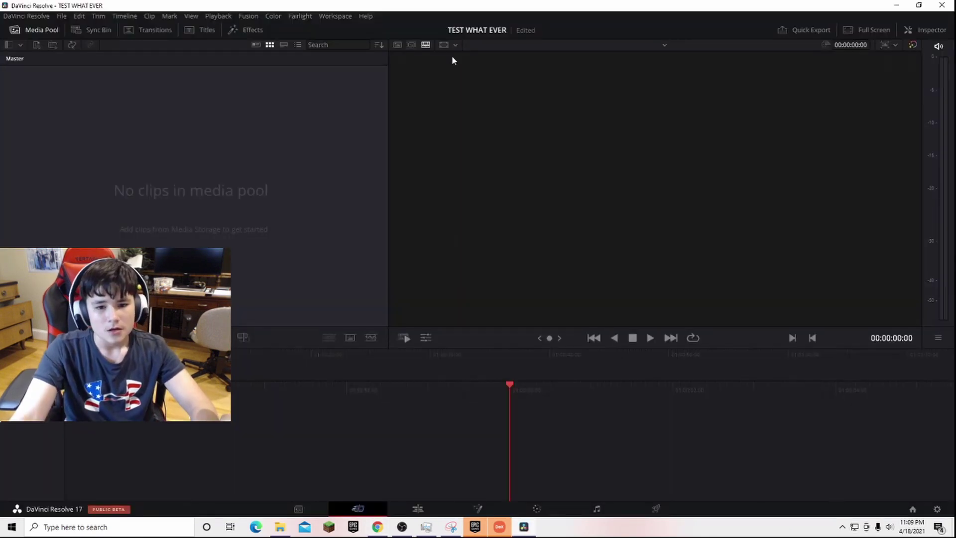
Import the Tutorial video from Videos through File > Import Media
{"action": "left_click", "coordinate": [69, 17]}
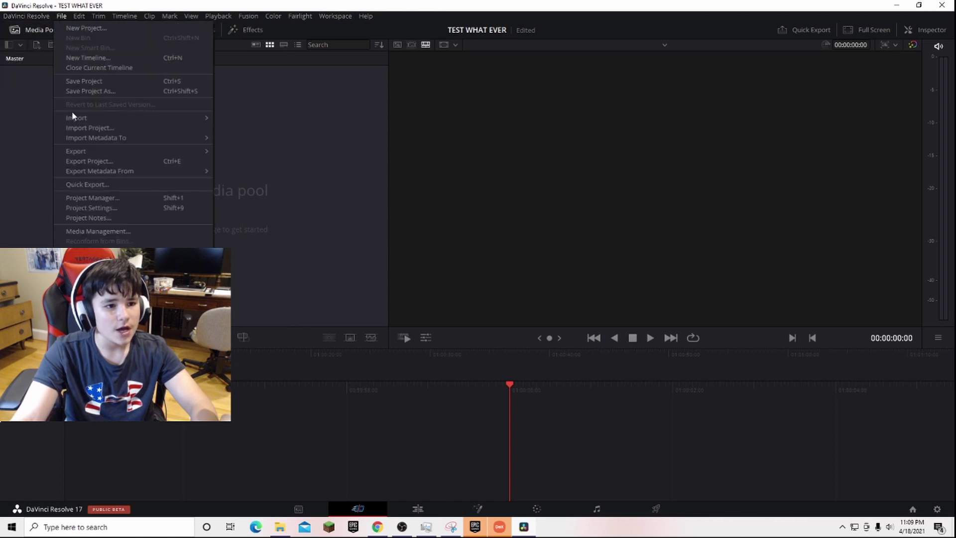
{"action": "mouse_move", "coordinate": [72, 118]}
{"action": "left_click", "coordinate": [262, 127]}
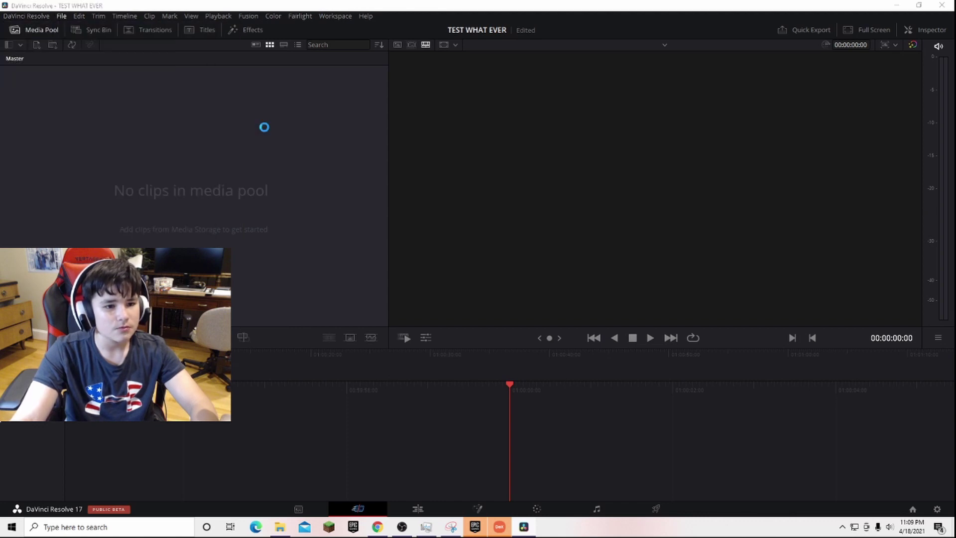
{"action": "scroll", "coordinate": [230, 173], "scroll_direction": "down", "scroll_amount": 5}
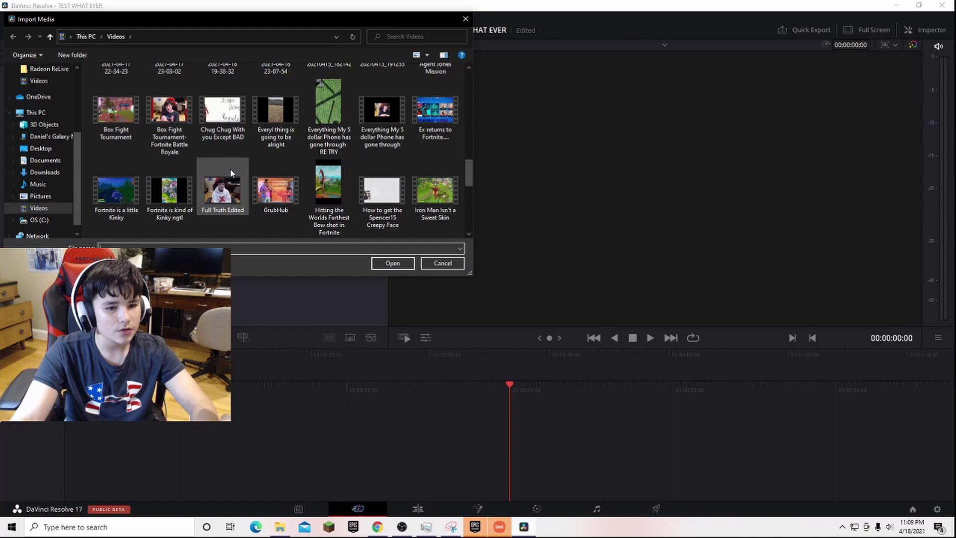
{"action": "scroll", "coordinate": [227, 184], "scroll_direction": "up", "scroll_amount": 5}
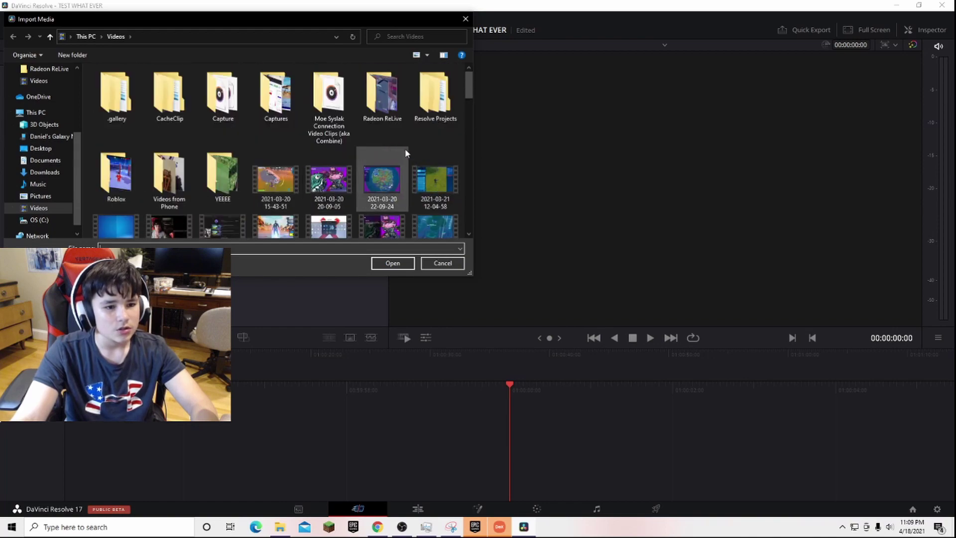
{"action": "scroll", "coordinate": [309, 202], "scroll_direction": "down", "scroll_amount": 8}
{"action": "scroll", "coordinate": [249, 207], "scroll_direction": "down", "scroll_amount": 3}
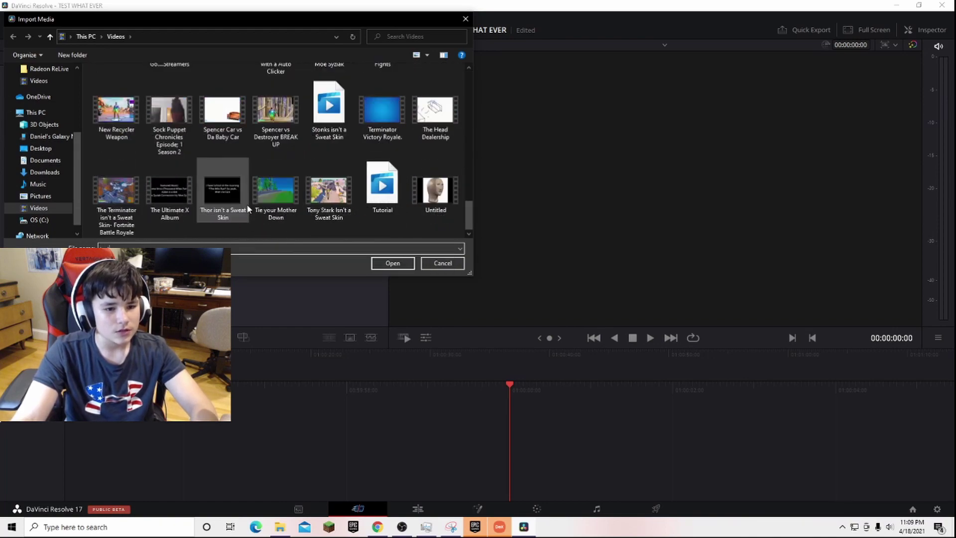
{"action": "scroll", "coordinate": [251, 209], "scroll_direction": "up", "scroll_amount": 3}
{"action": "scroll", "coordinate": [264, 199], "scroll_direction": "down", "scroll_amount": 3}
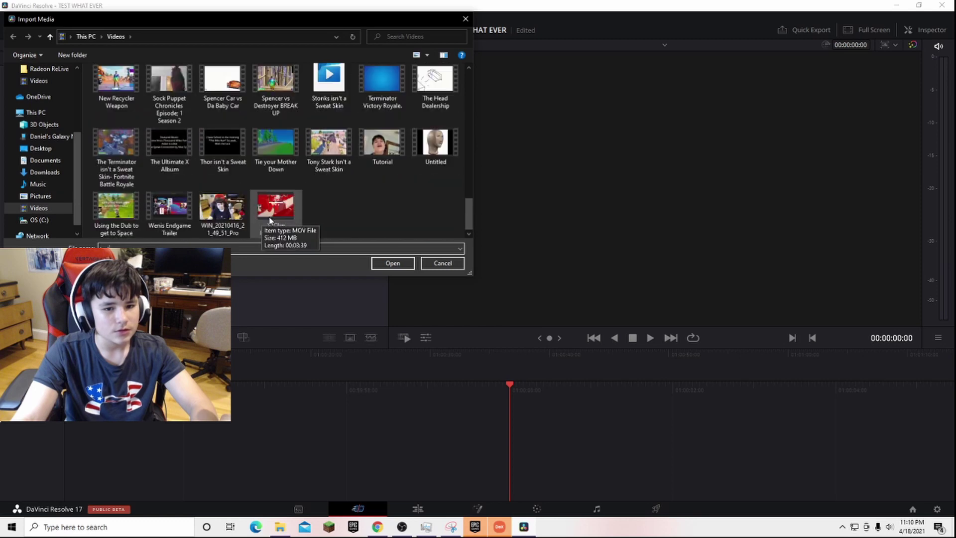
{"action": "double_click", "coordinate": [398, 141]}
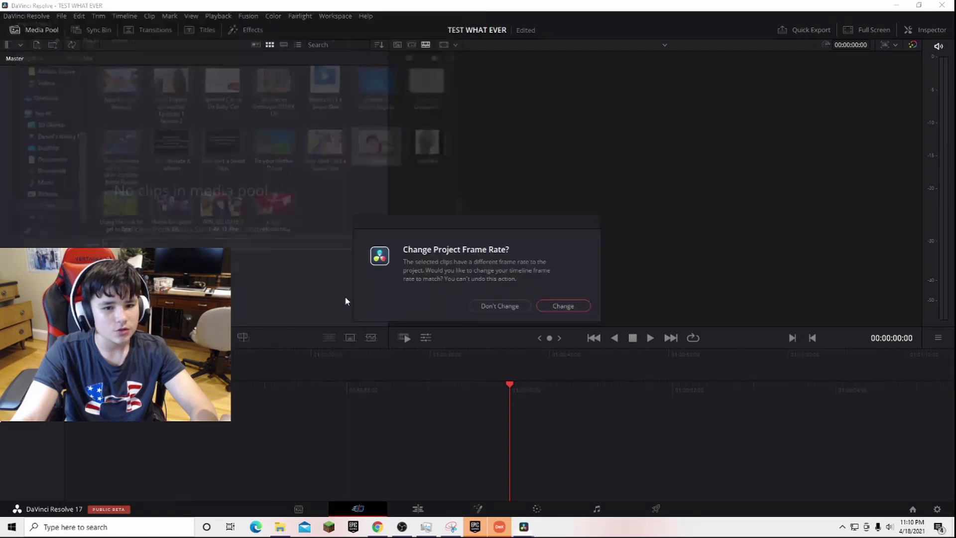
Change the project frame rate to match, and drag Tutorial.mp4 onto a new Timeline 1
{"action": "left_click", "coordinate": [568, 307]}
{"action": "left_click_drag", "start_coordinate": [47, 96], "coordinate": [570, 451]}
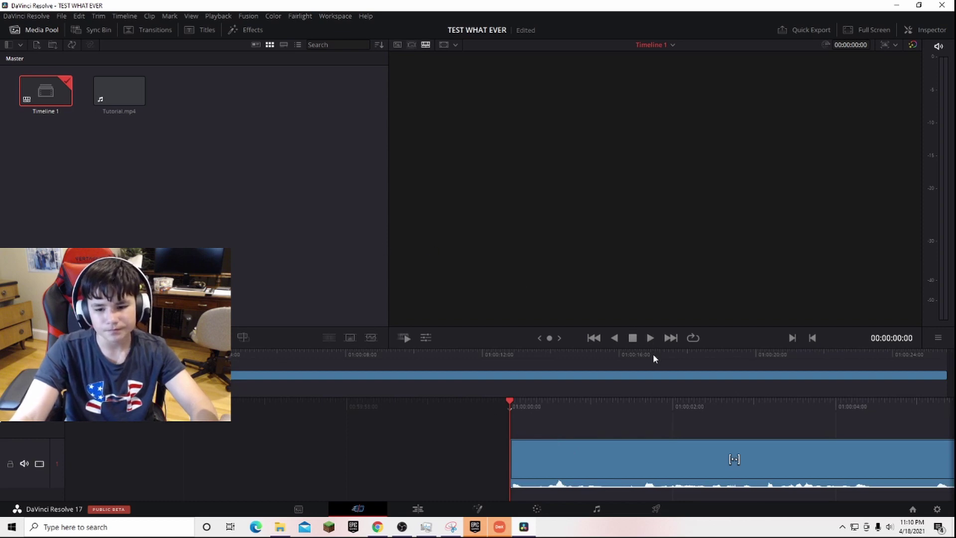
{"action": "left_click", "coordinate": [324, 271]}
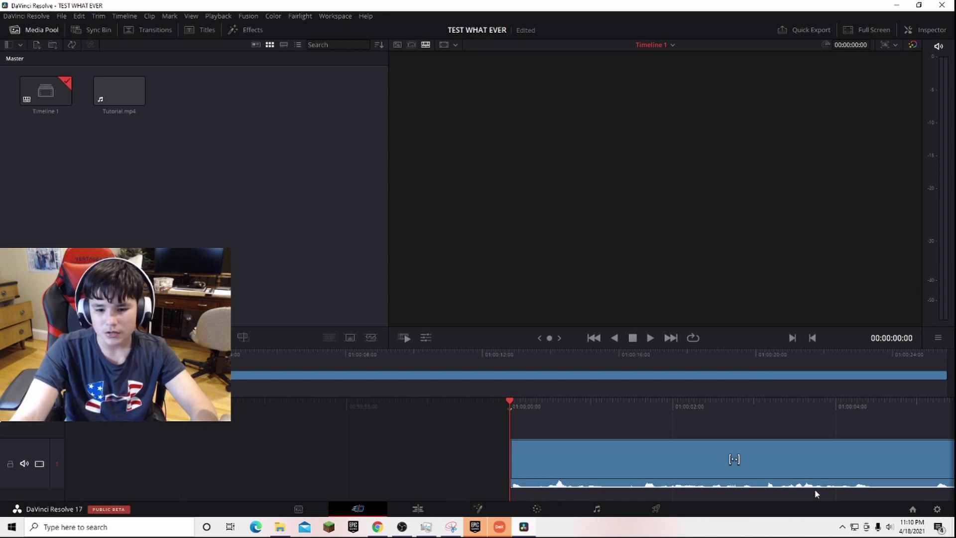
{"action": "left_click", "coordinate": [418, 509]}
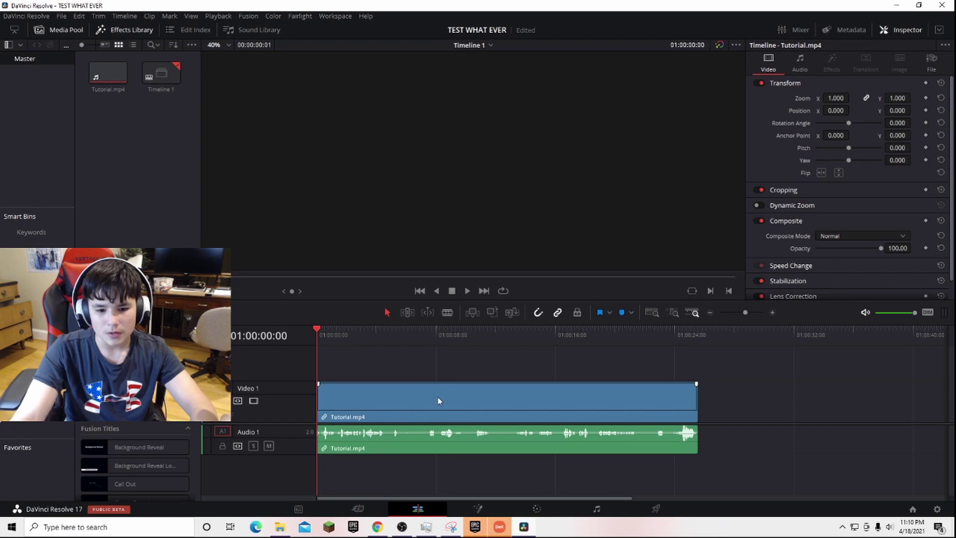
Set the Tutorial clip's Inspector rotation angle to 90 degrees
{"action": "left_click", "coordinate": [438, 401]}
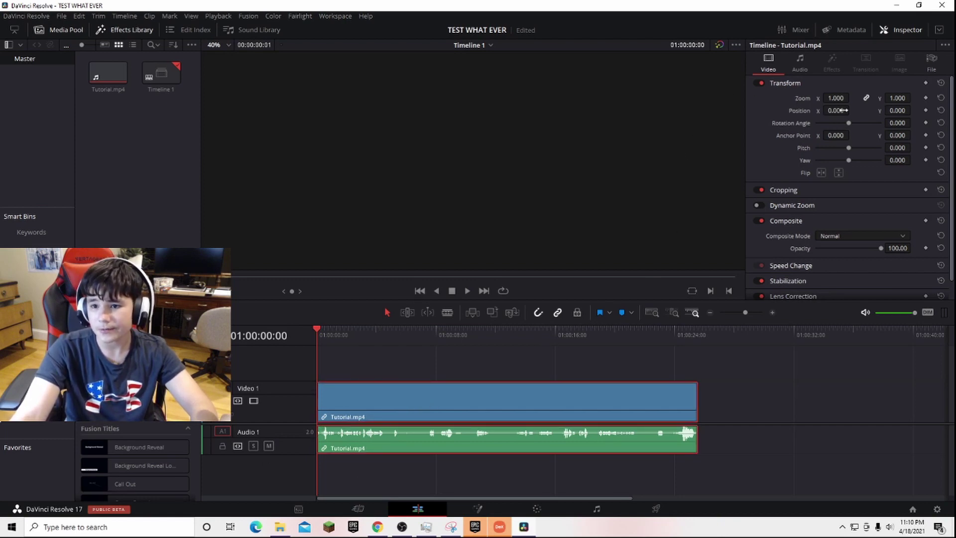
{"action": "left_click", "coordinate": [895, 123]}
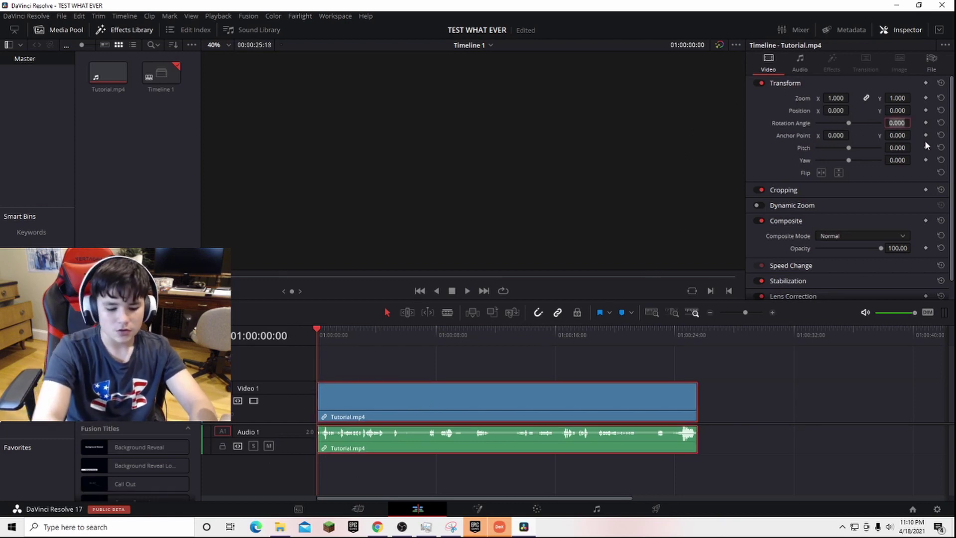
{"action": "type", "text": "90"}
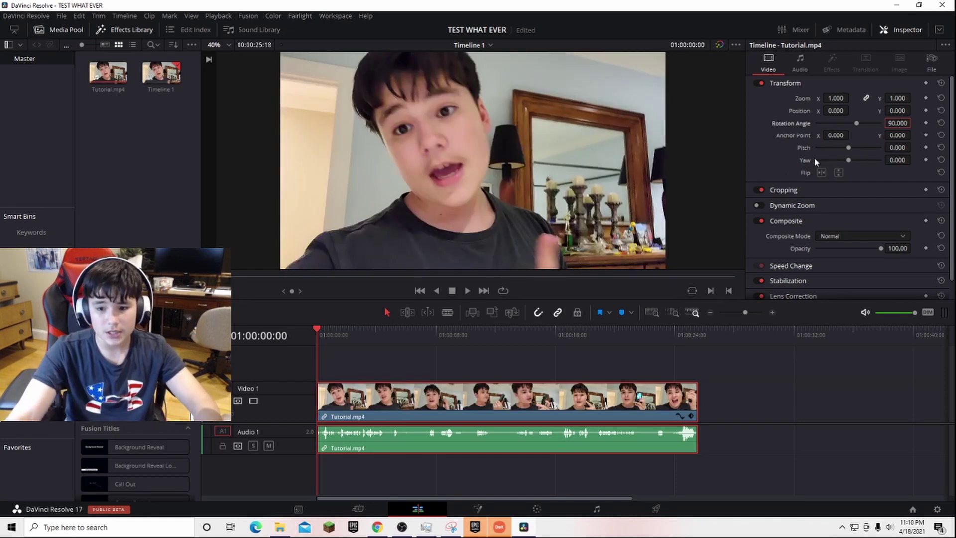
{"action": "key", "text": "Return"}
{"action": "left_click", "coordinate": [733, 357]}
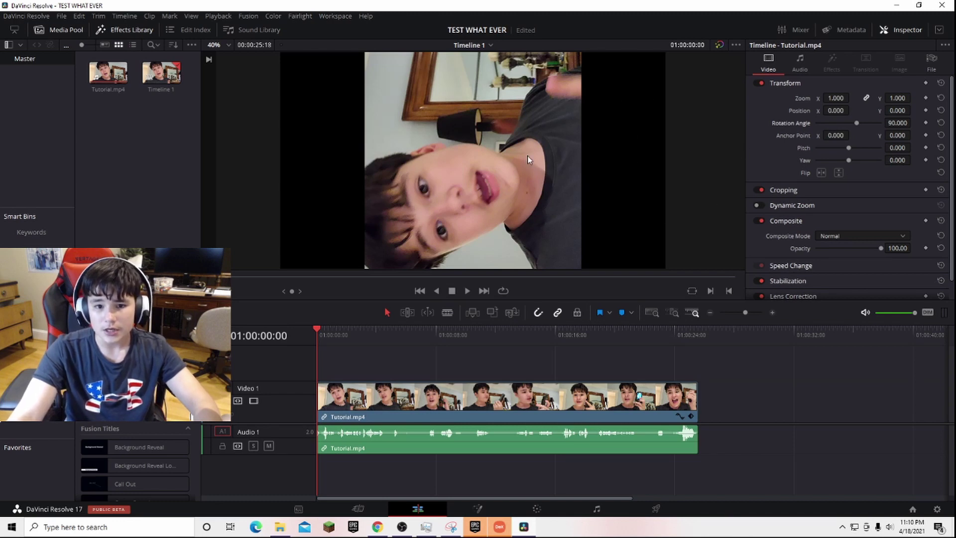
{"action": "left_click", "coordinate": [938, 509]}
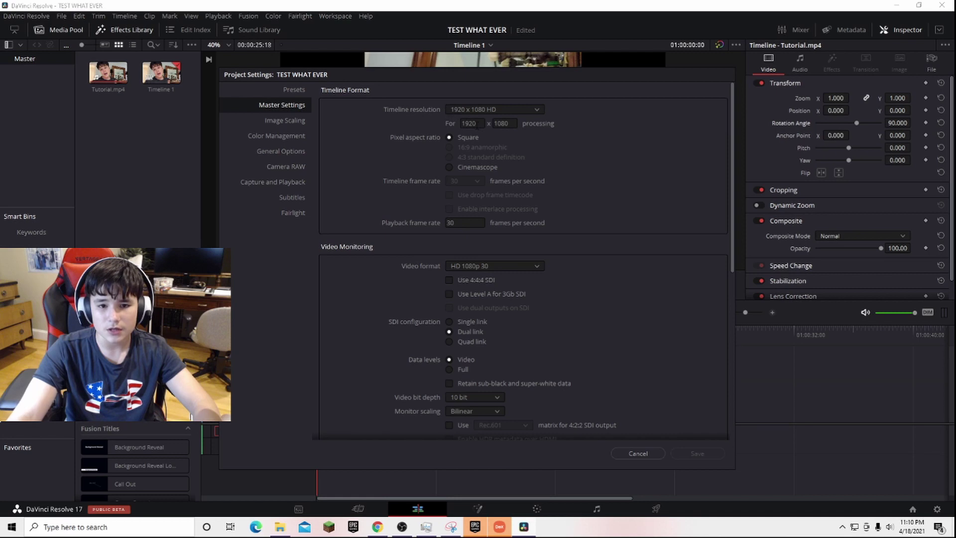
Set the timeline resolution to 1080 × 1920 in Master Settings and save
{"action": "left_click", "coordinate": [473, 123]}
{"action": "type", "text": "10"}
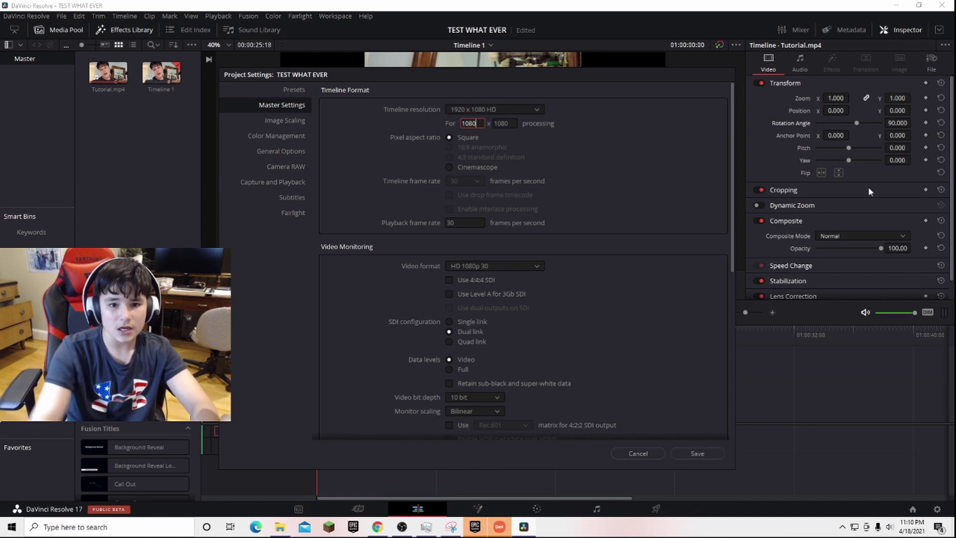
{"action": "key", "text": "Tab"}
{"action": "type", "text": "1920"}
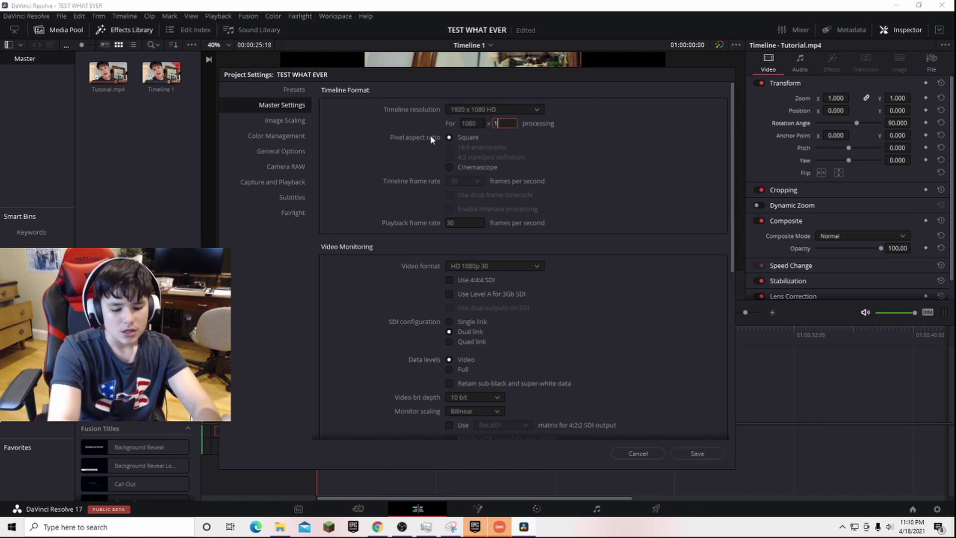
{"action": "left_click", "coordinate": [698, 453]}
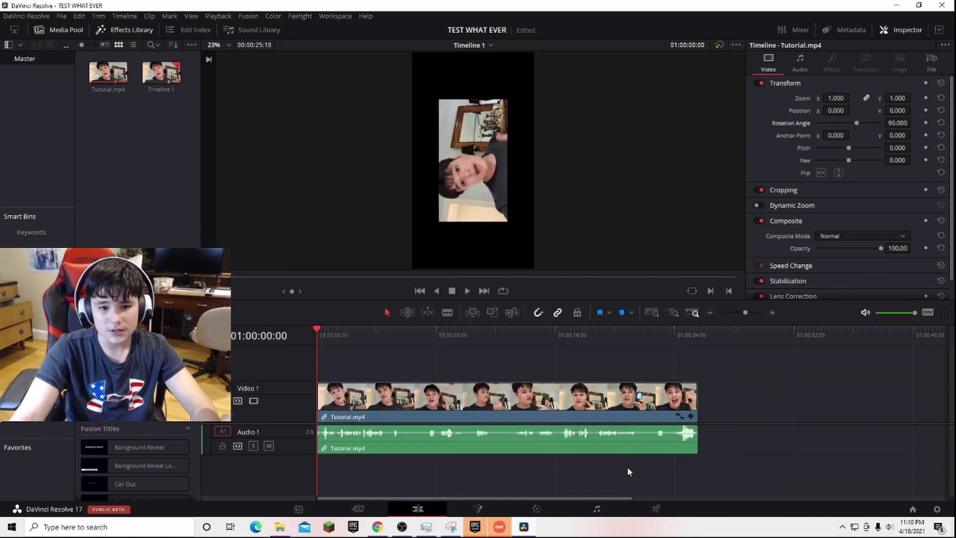
Reset the clip's rotation angle to 0 and drag its Zoom up to about 2.010
{"action": "left_click", "coordinate": [897, 123]}
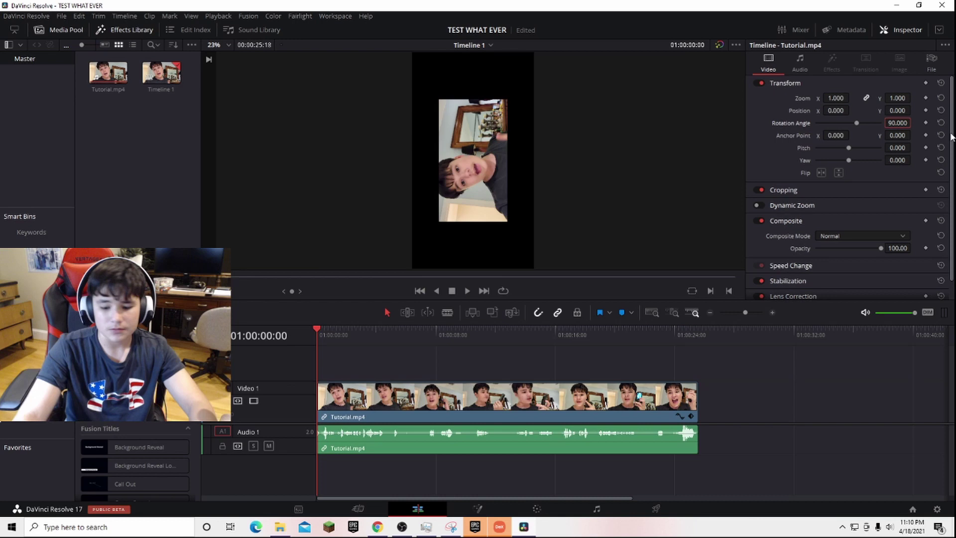
{"action": "left_click", "coordinate": [905, 123]}
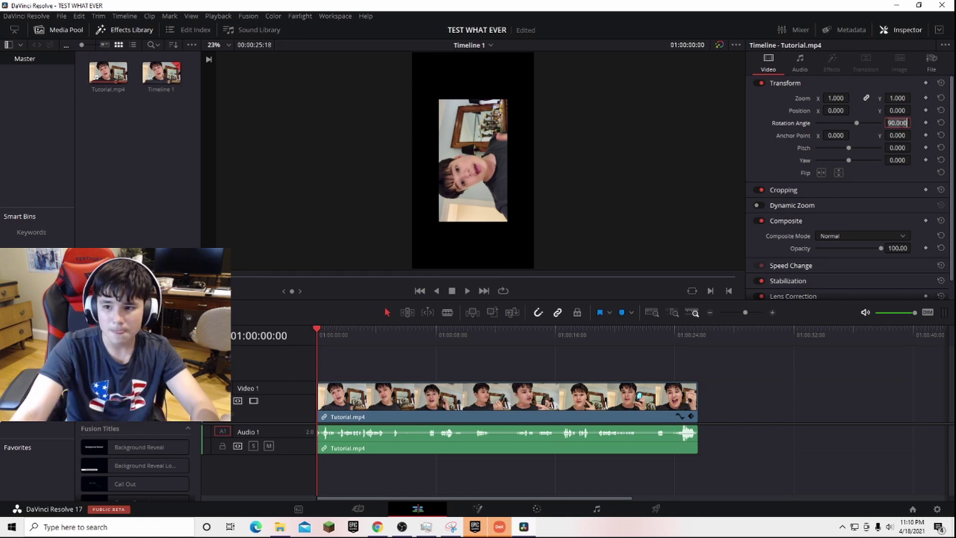
{"action": "key", "text": "BackSpace"}
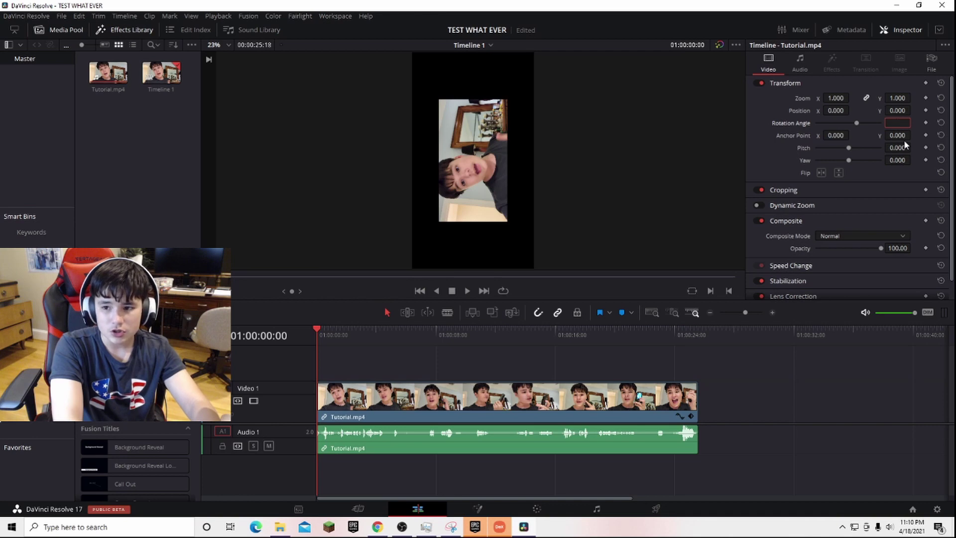
{"action": "type", "text": "0"}
{"action": "key", "text": "Return"}
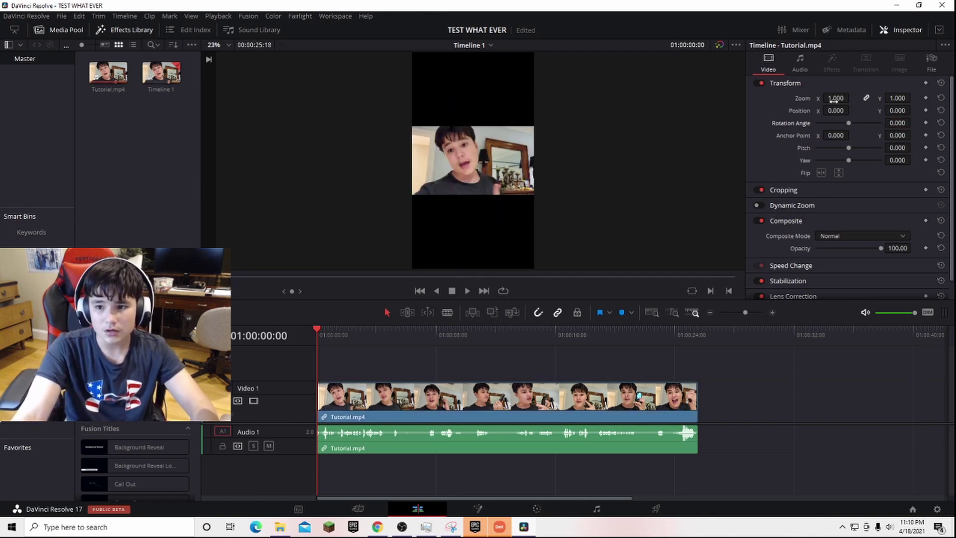
{"action": "left_click_drag", "start_coordinate": [833, 99], "coordinate": [852, 111]}
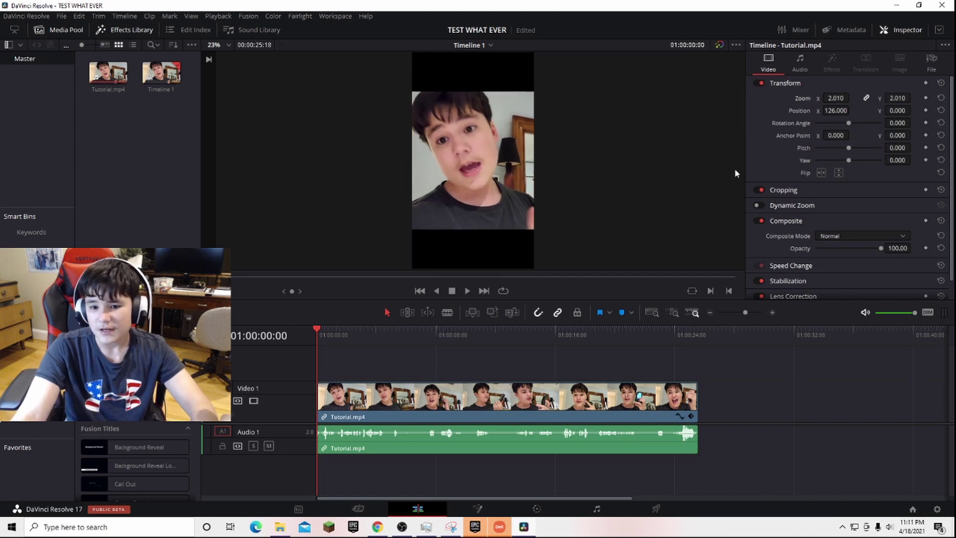
Play Timeline 1 through to its end at 01:00:25:18
{"action": "left_click", "coordinate": [467, 292]}
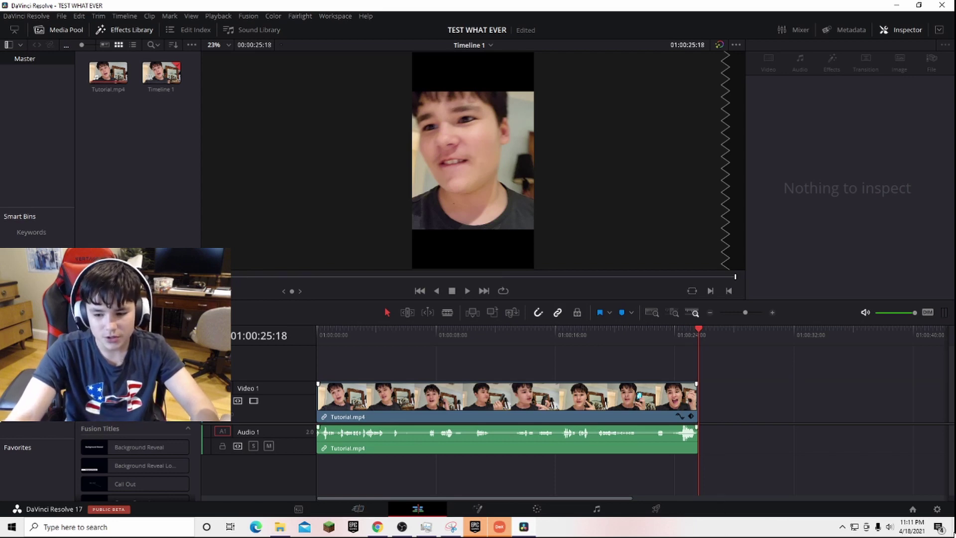
{"action": "left_click", "coordinate": [938, 509]}
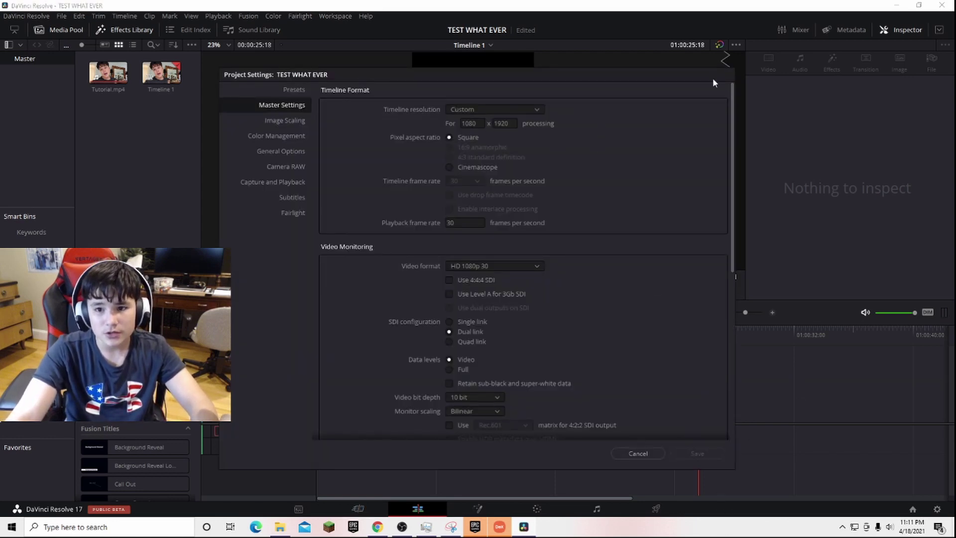
{"action": "left_click", "coordinate": [639, 453]}
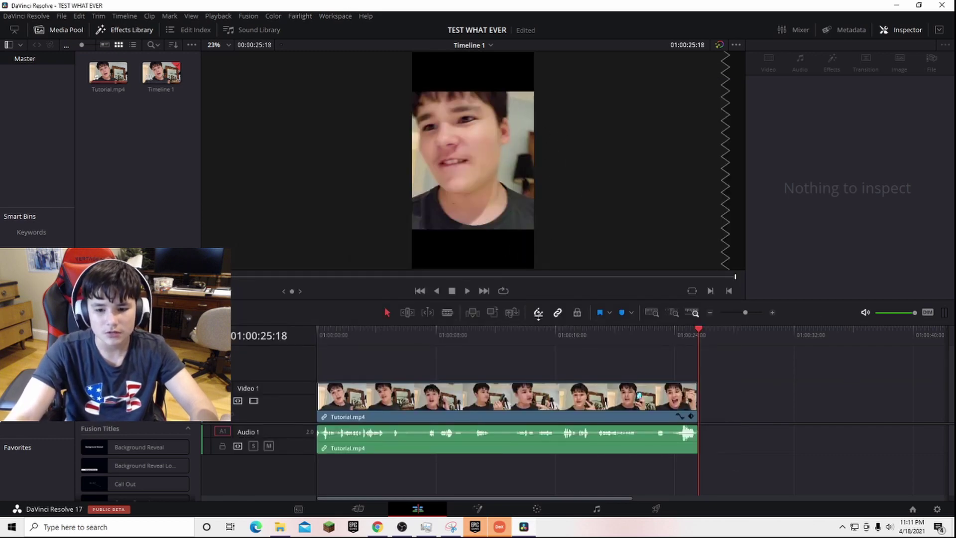